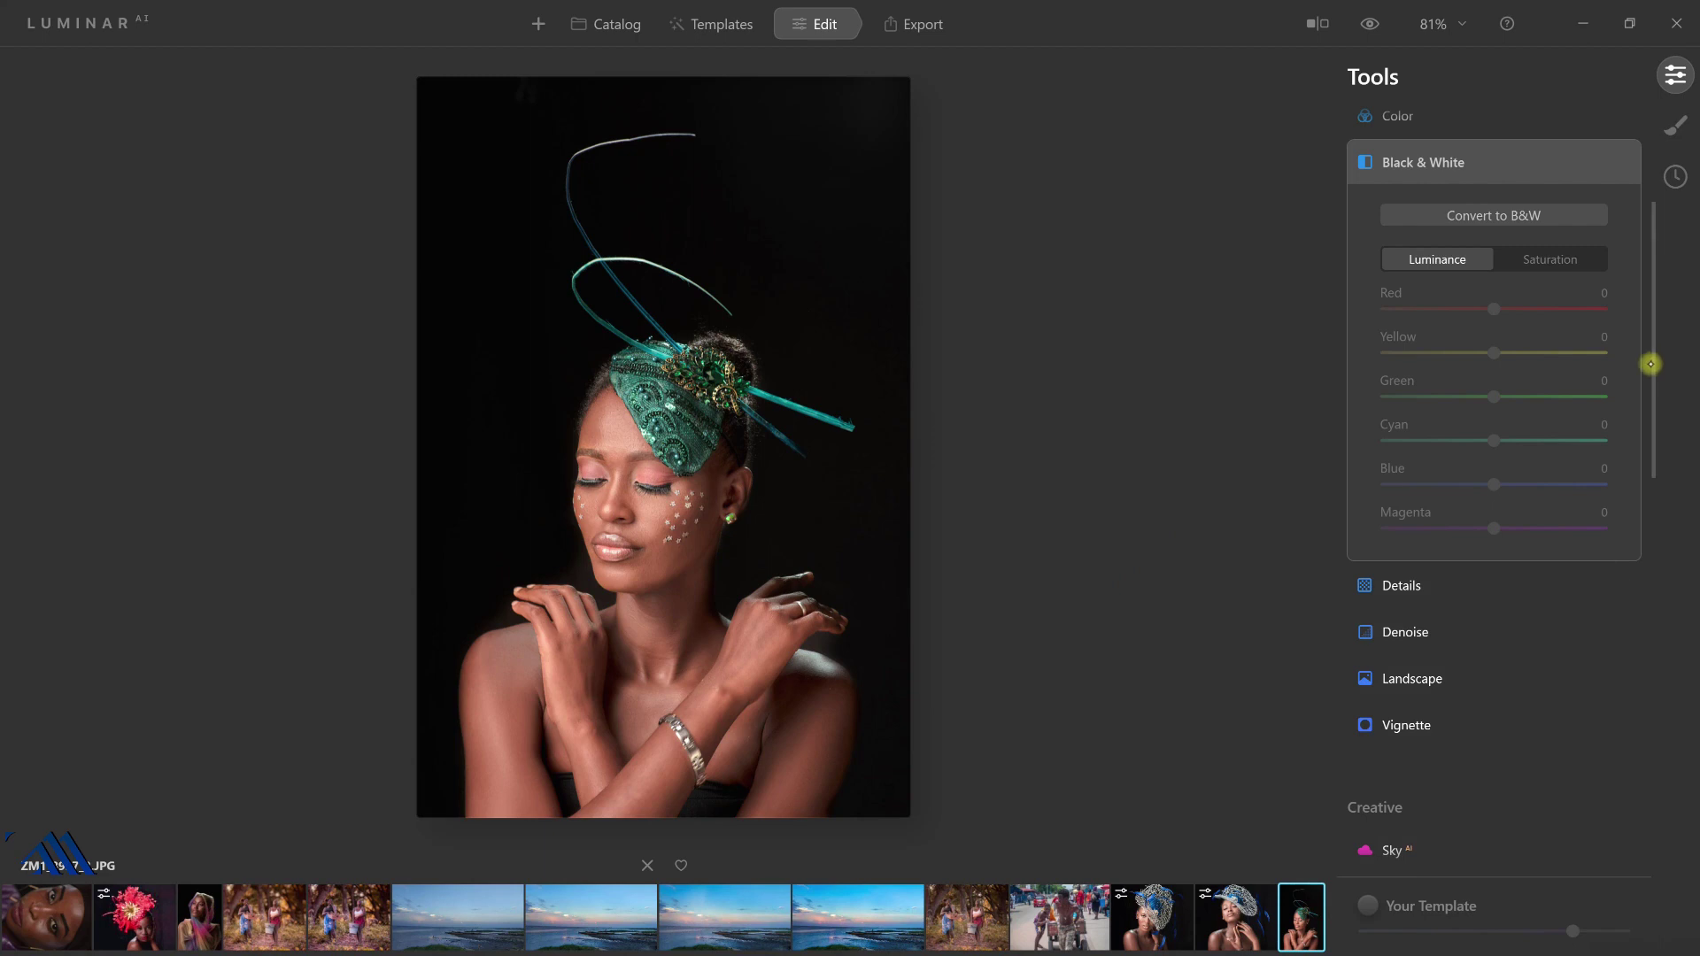
{"action": "left_click_drag", "start_coordinate": [1655, 360], "coordinate": [1655, 240]}
In the Color HSL panel, lower red, orange and yellow saturation to -46, -29 and -12.
{"action": "left_click", "coordinate": [1412, 415]}
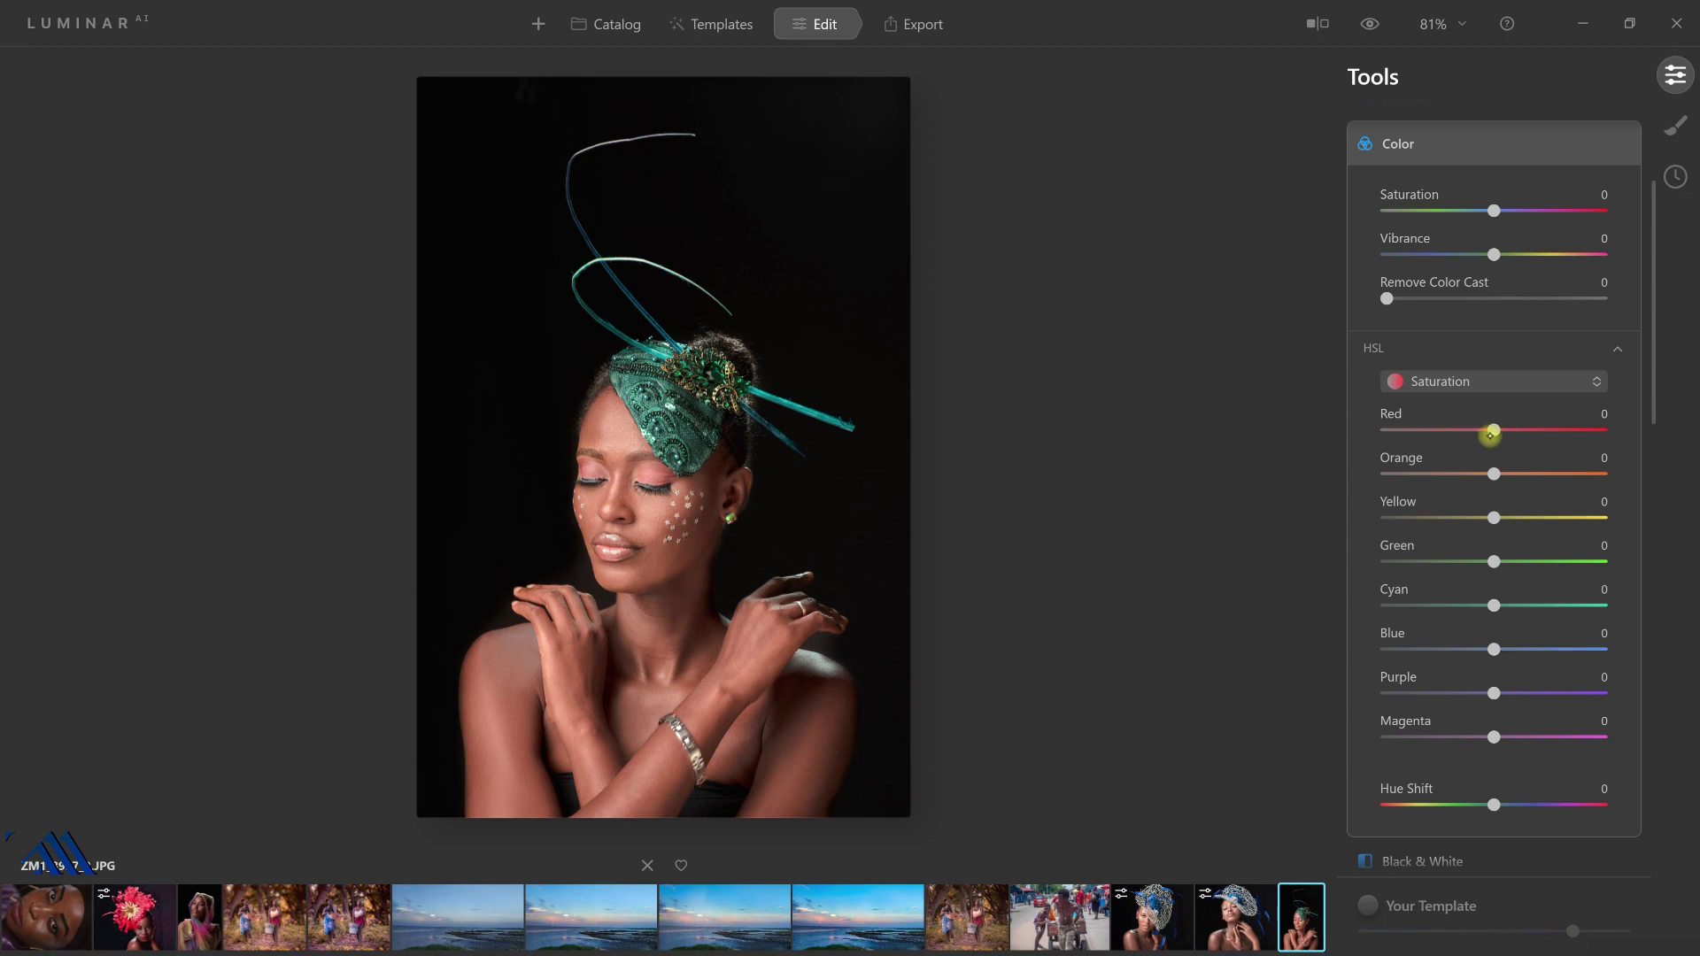
{"action": "mouse_move", "coordinate": [1490, 432]}
{"action": "left_mouse_down"}
{"action": "mouse_move", "coordinate": [1443, 431]}
{"action": "mouse_move", "coordinate": [1460, 519]}
{"action": "left_mouse_up"}
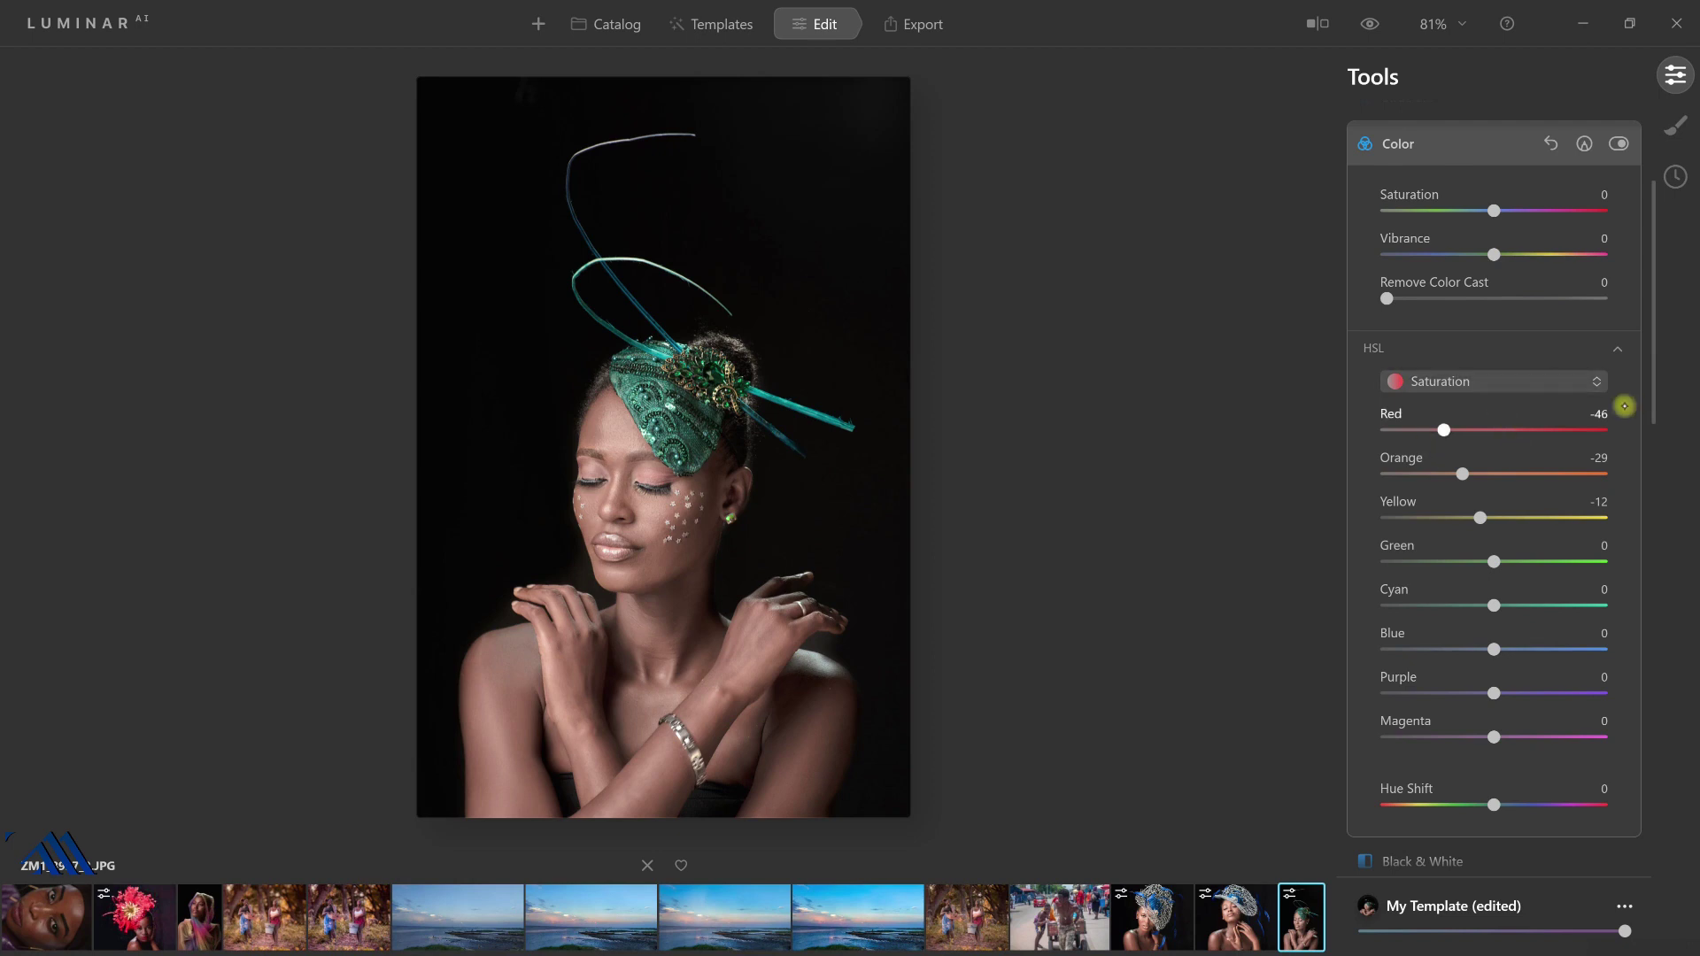
{"action": "scroll", "coordinate": [1628, 523], "scroll_direction": "down", "scroll_amount": 3}
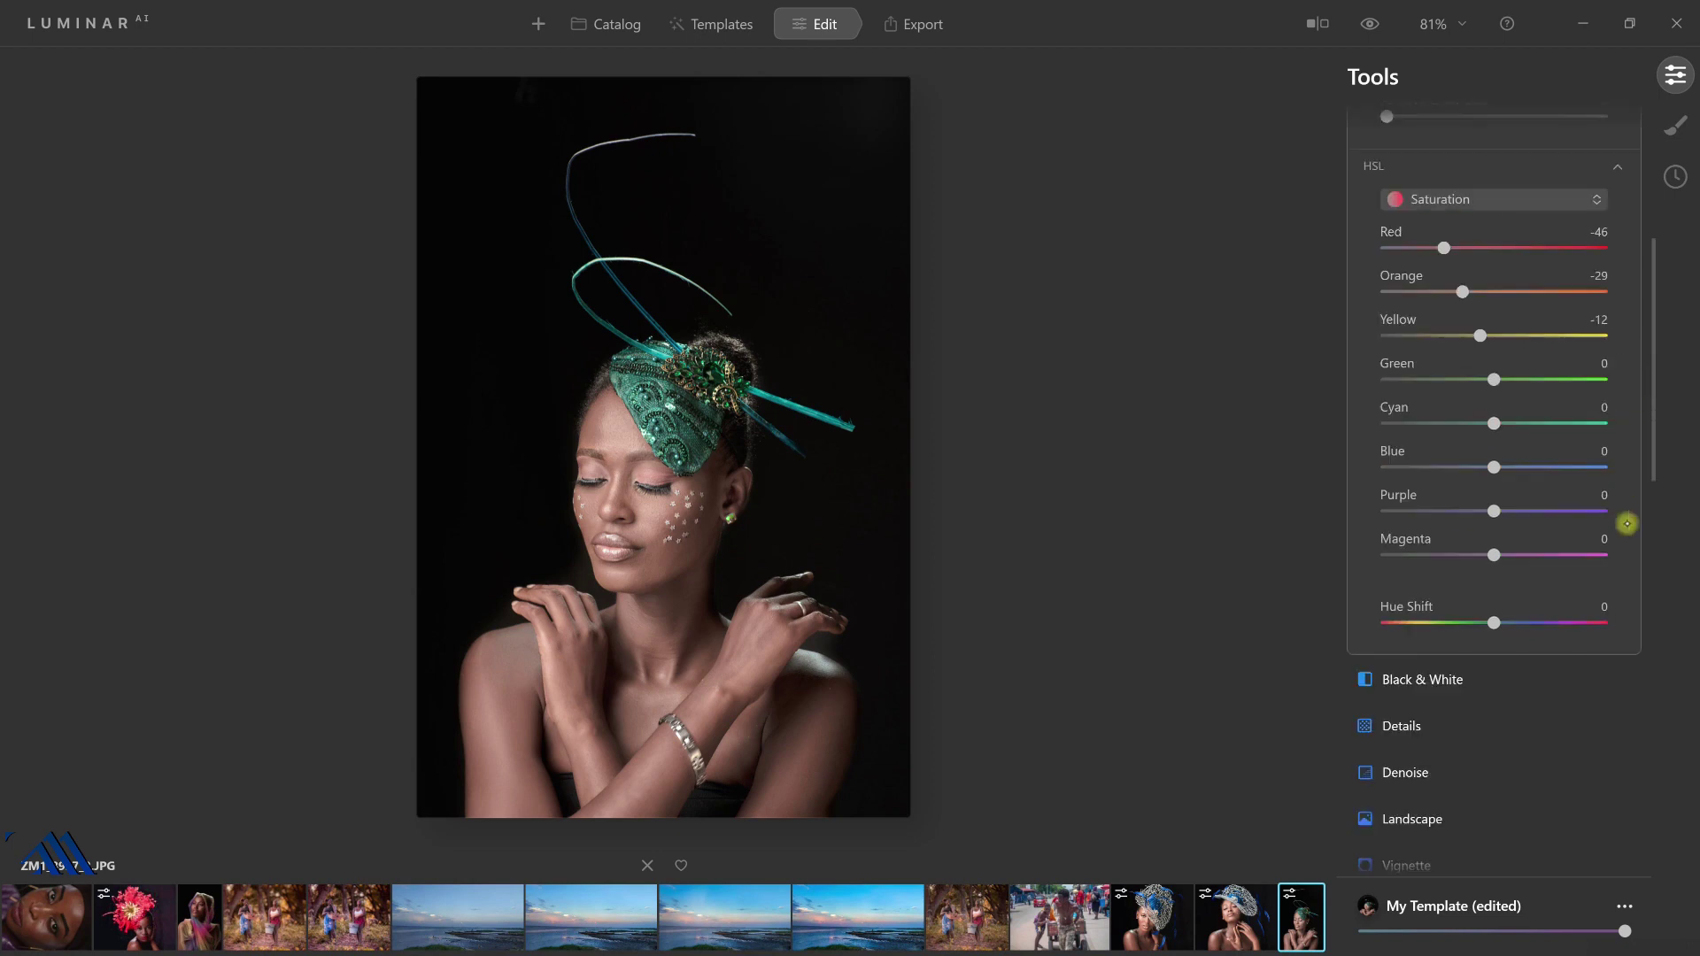
{"action": "scroll", "coordinate": [1581, 497], "scroll_direction": "down", "scroll_amount": 3}
Convert the portrait to black and white and show the per-colour Saturation controls.
{"action": "left_click", "coordinate": [1435, 393]}
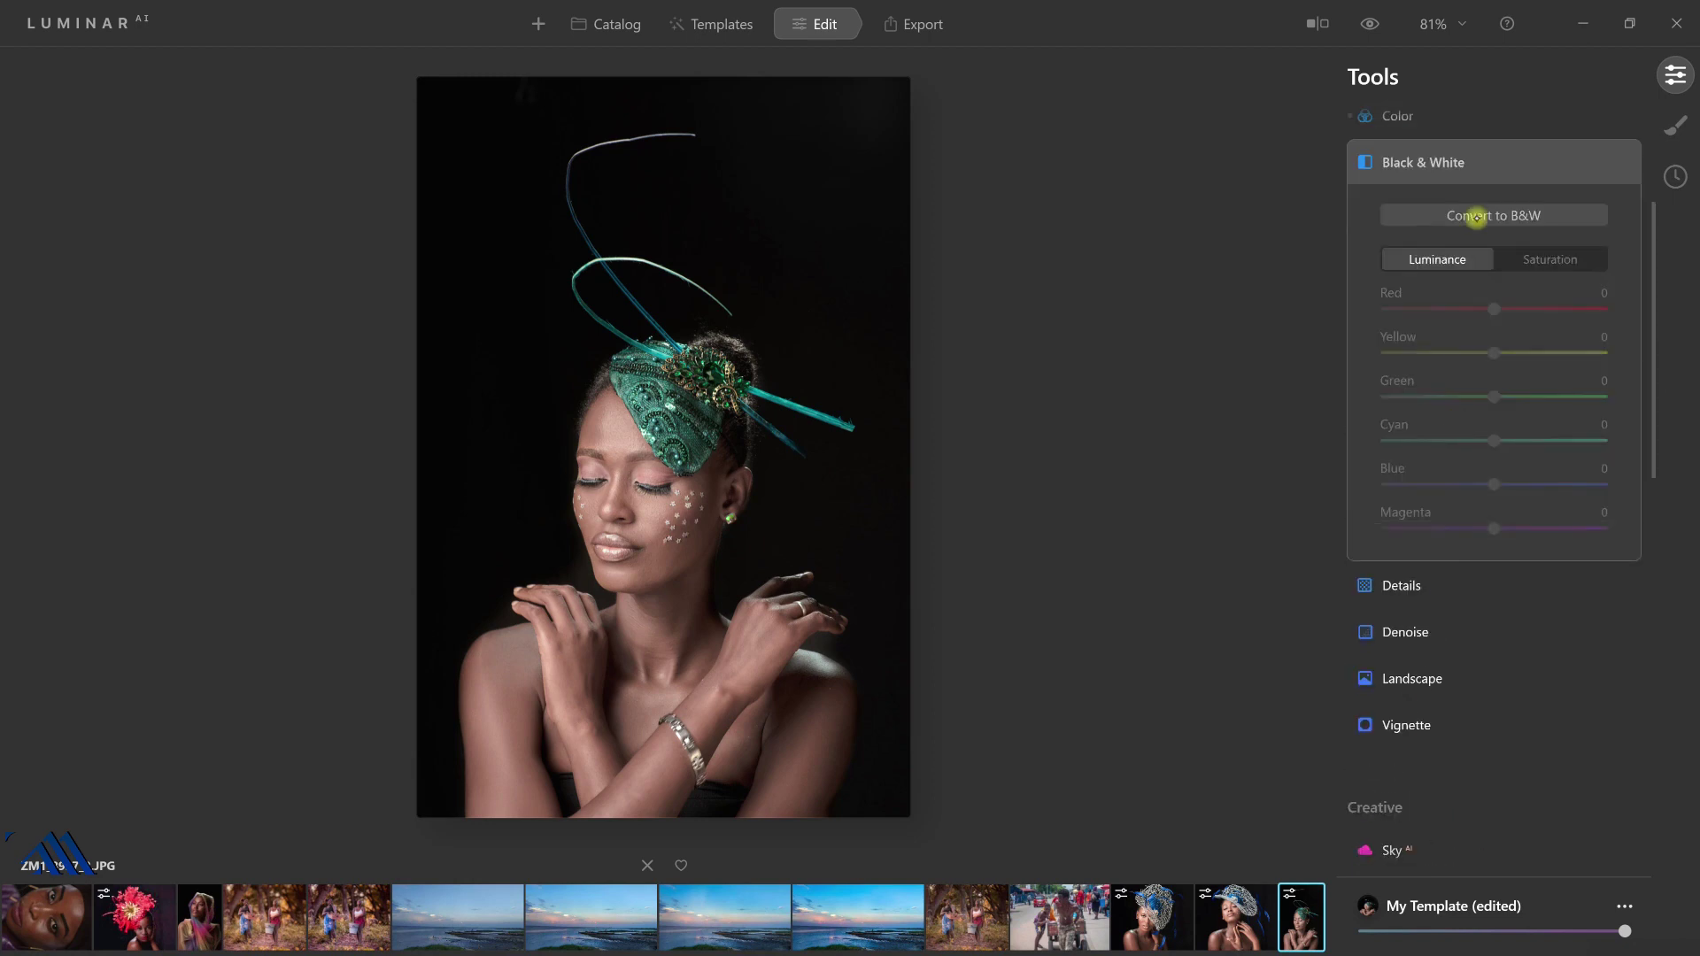
{"action": "left_click", "coordinate": [1476, 216]}
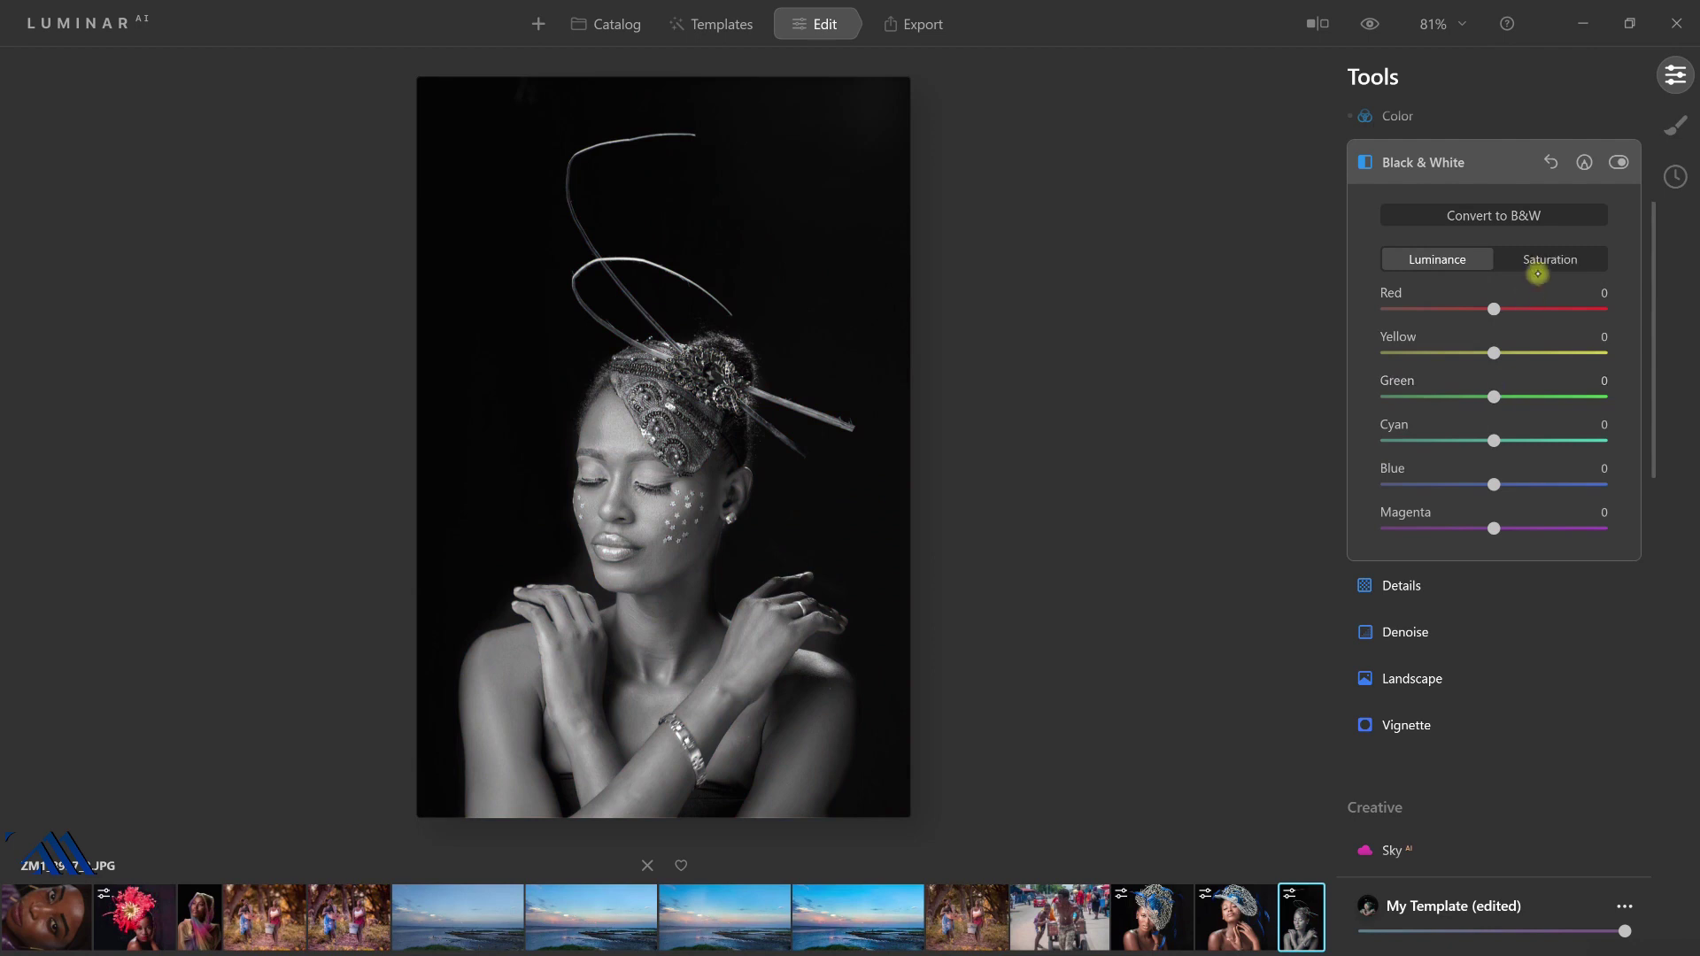
{"action": "left_click", "coordinate": [1534, 262]}
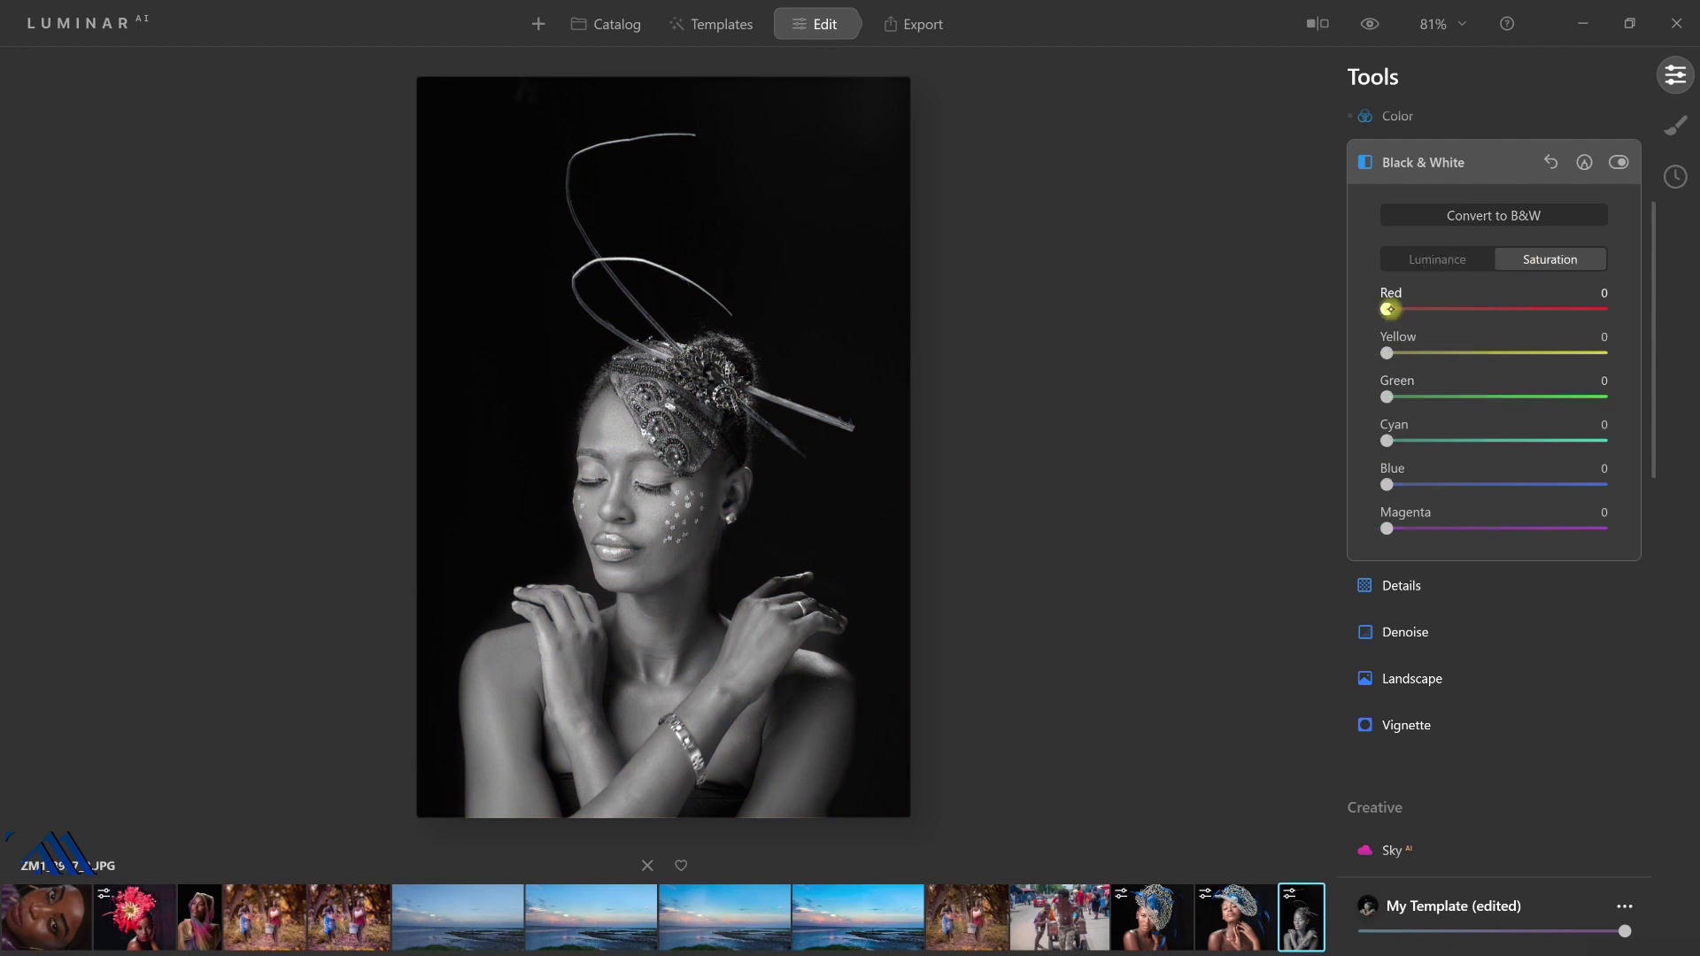
Set green, cyan, blue and magenta saturation to 200, red to 120, yellow to 104.
{"action": "left_click_drag", "start_coordinate": [1387, 395], "coordinate": [1601, 396]}
{"action": "left_click", "coordinate": [1602, 444]}
{"action": "left_click_drag", "start_coordinate": [1386, 487], "coordinate": [1579, 500]}
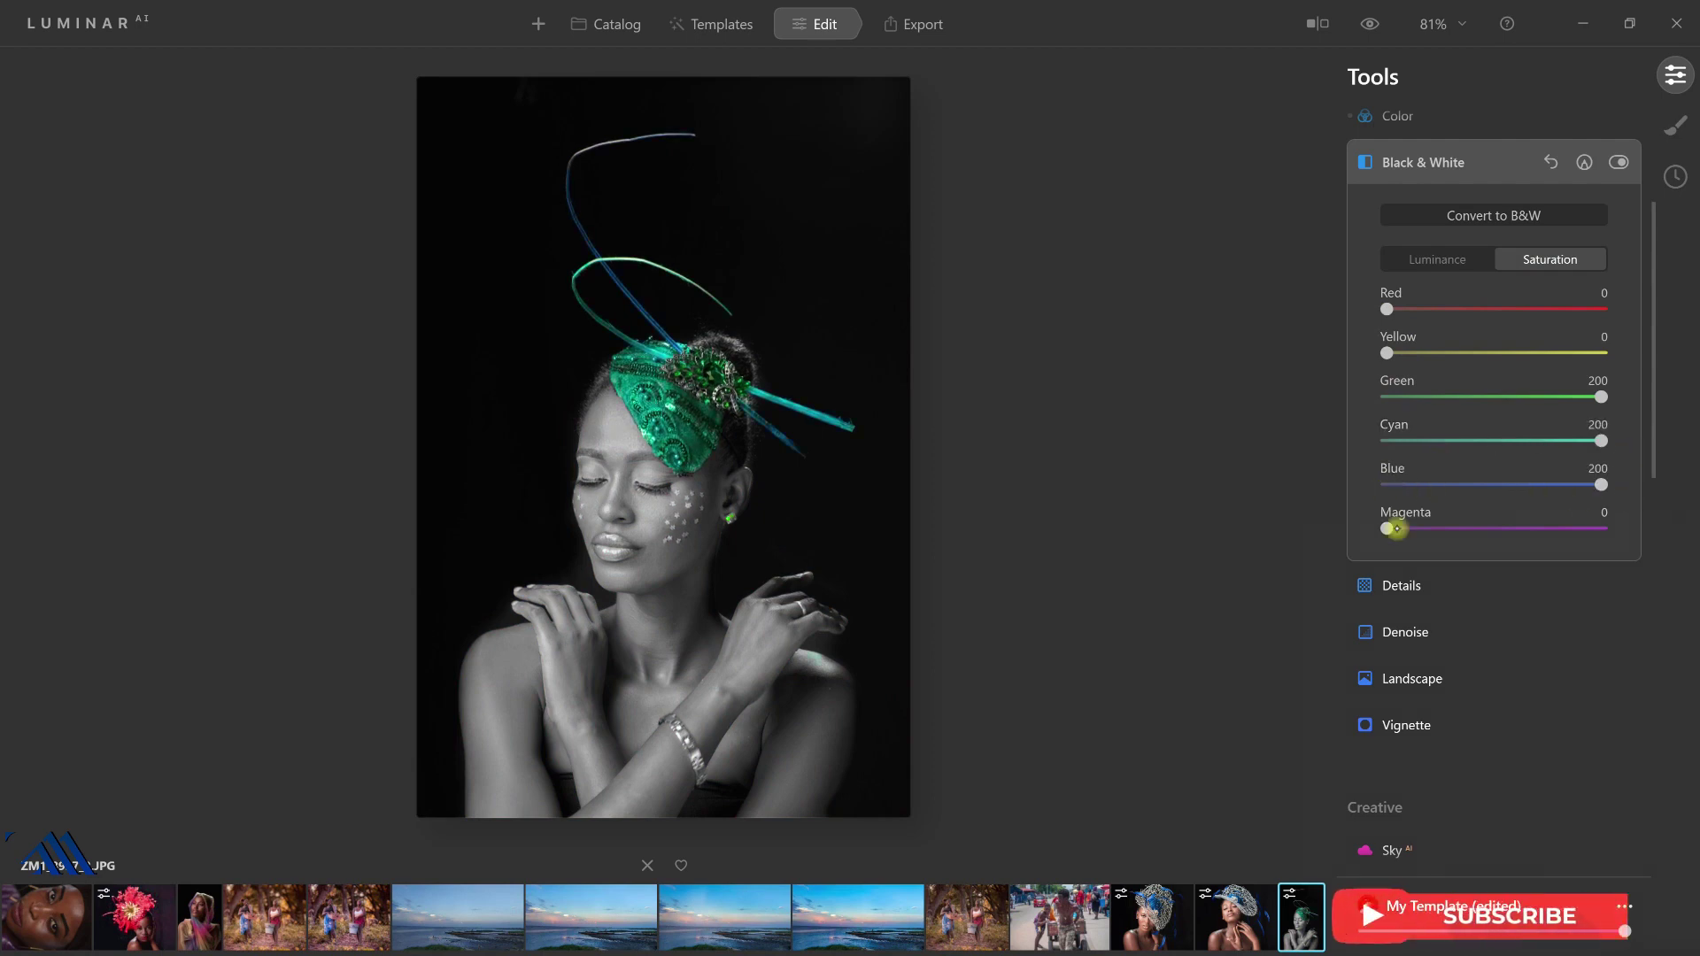
{"action": "left_click_drag", "start_coordinate": [1388, 527], "coordinate": [1644, 491]}
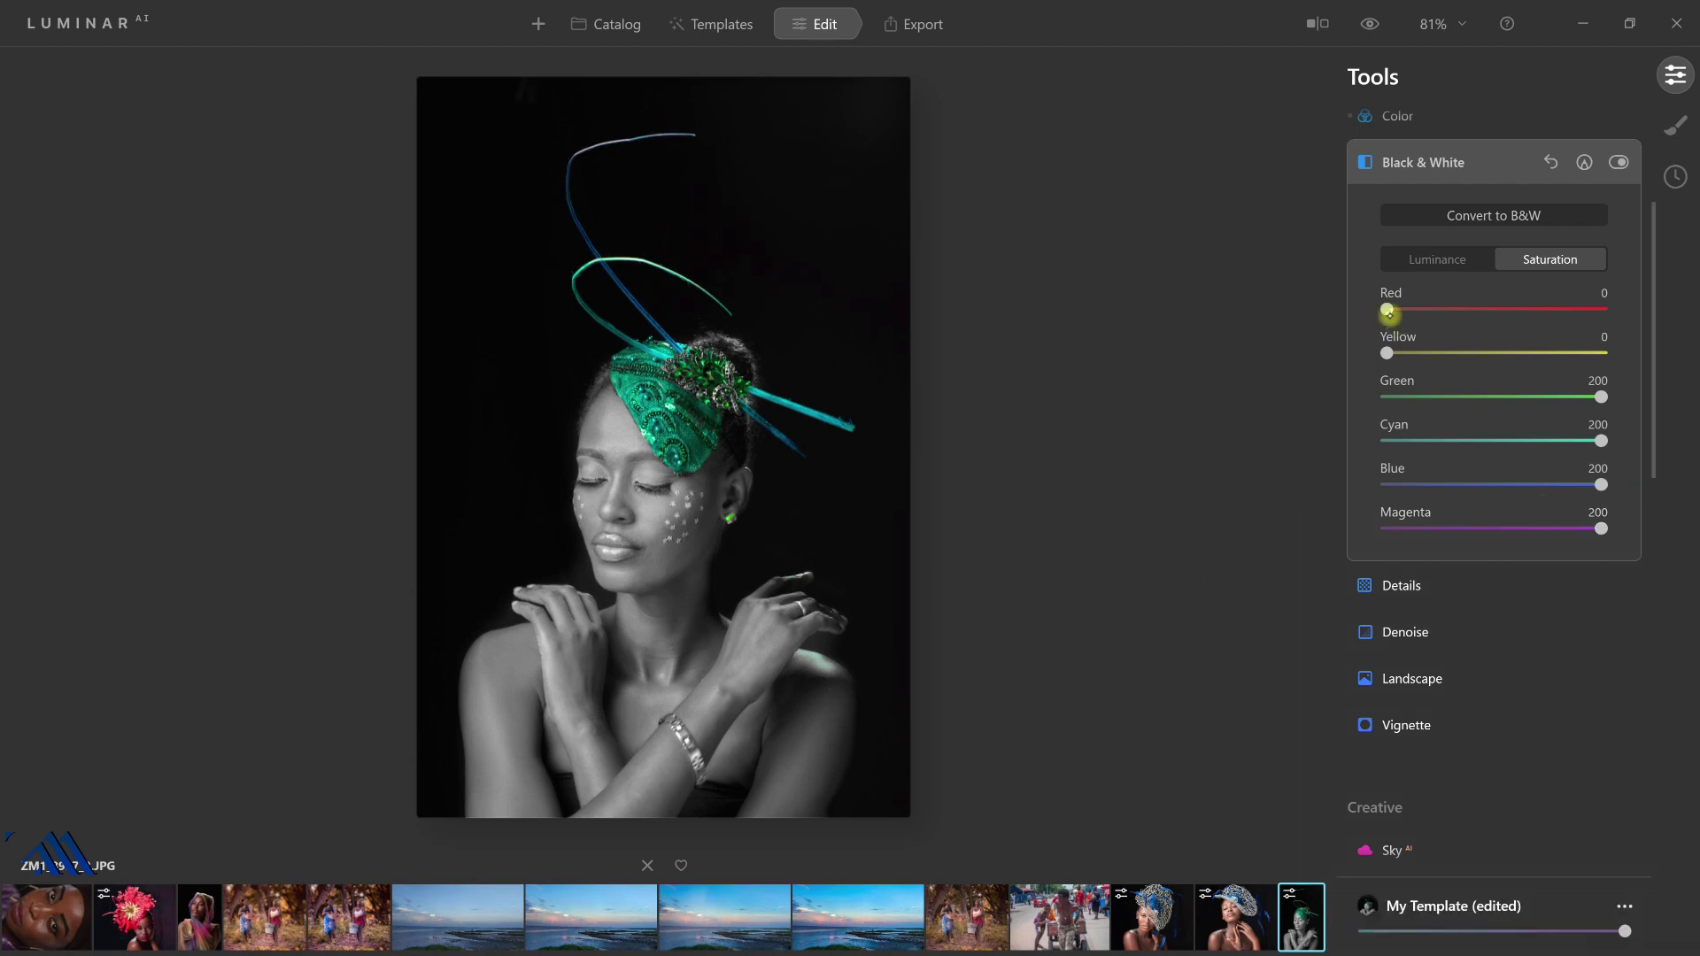
{"action": "left_click_drag", "start_coordinate": [1387, 311], "coordinate": [1493, 321]}
{"action": "left_click_drag", "start_coordinate": [1391, 350], "coordinate": [1498, 353]}
Set Black & White red luminance to 6, keeping yellow luminance at 0.
{"action": "left_click", "coordinate": [1438, 261]}
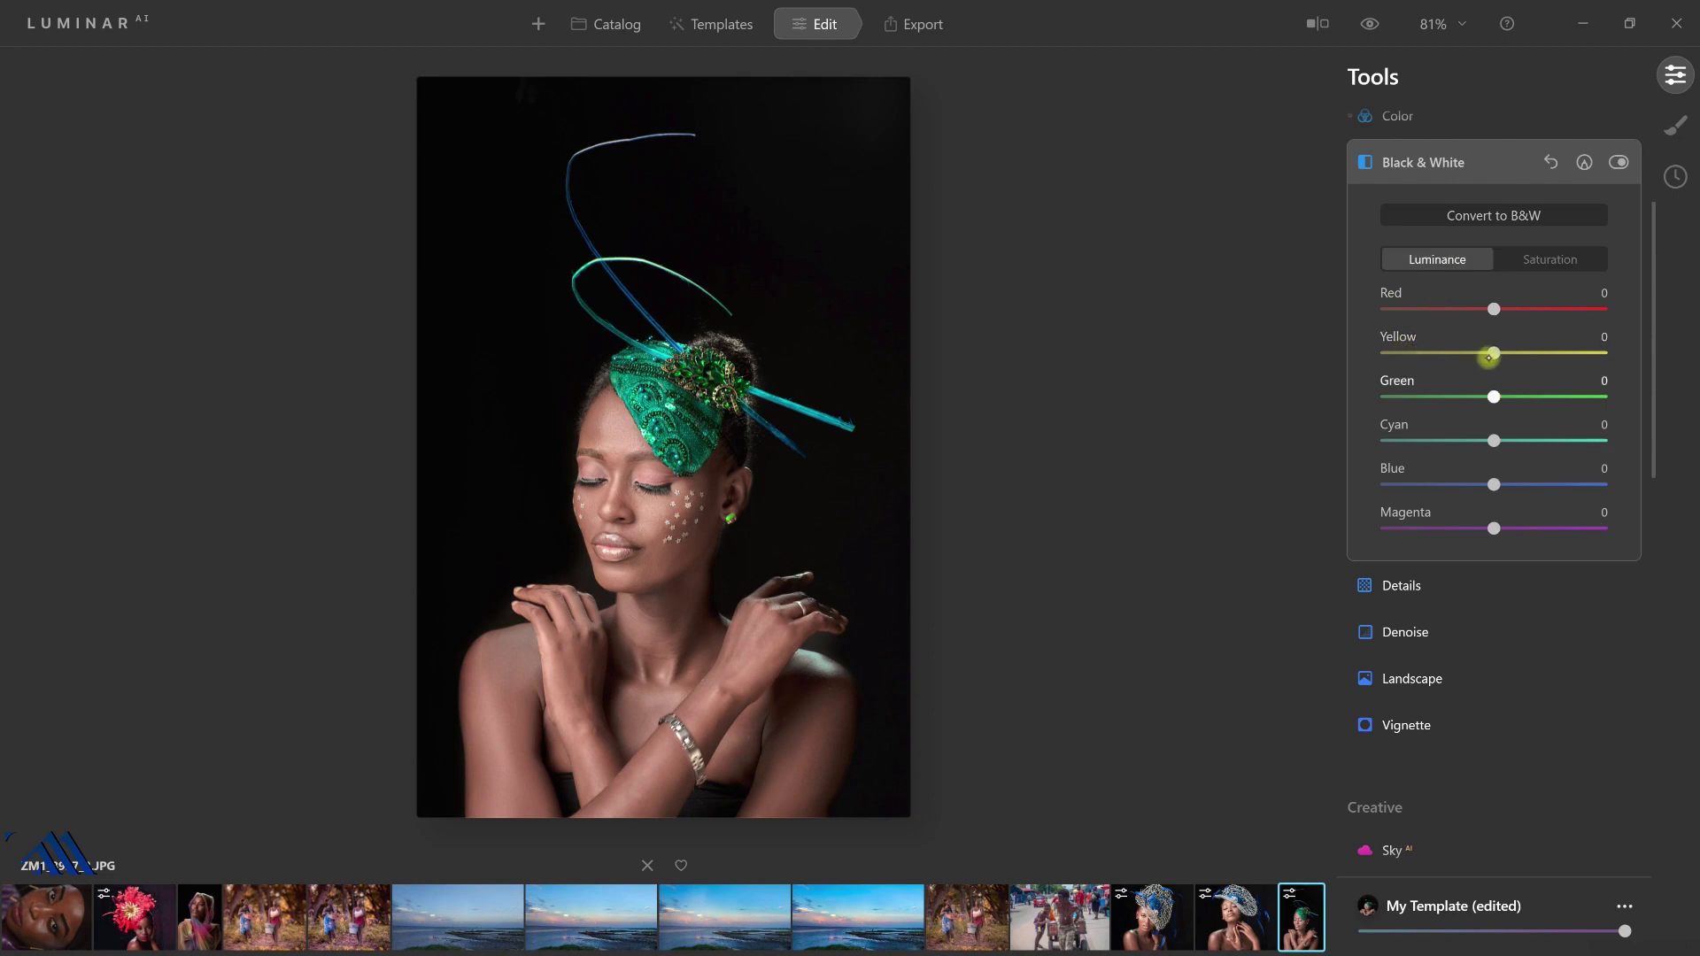
{"action": "left_click_drag", "start_coordinate": [1496, 354], "coordinate": [1505, 353]}
{"action": "double_click", "coordinate": [1504, 353]}
{"action": "left_click_drag", "start_coordinate": [1496, 309], "coordinate": [1500, 310]}
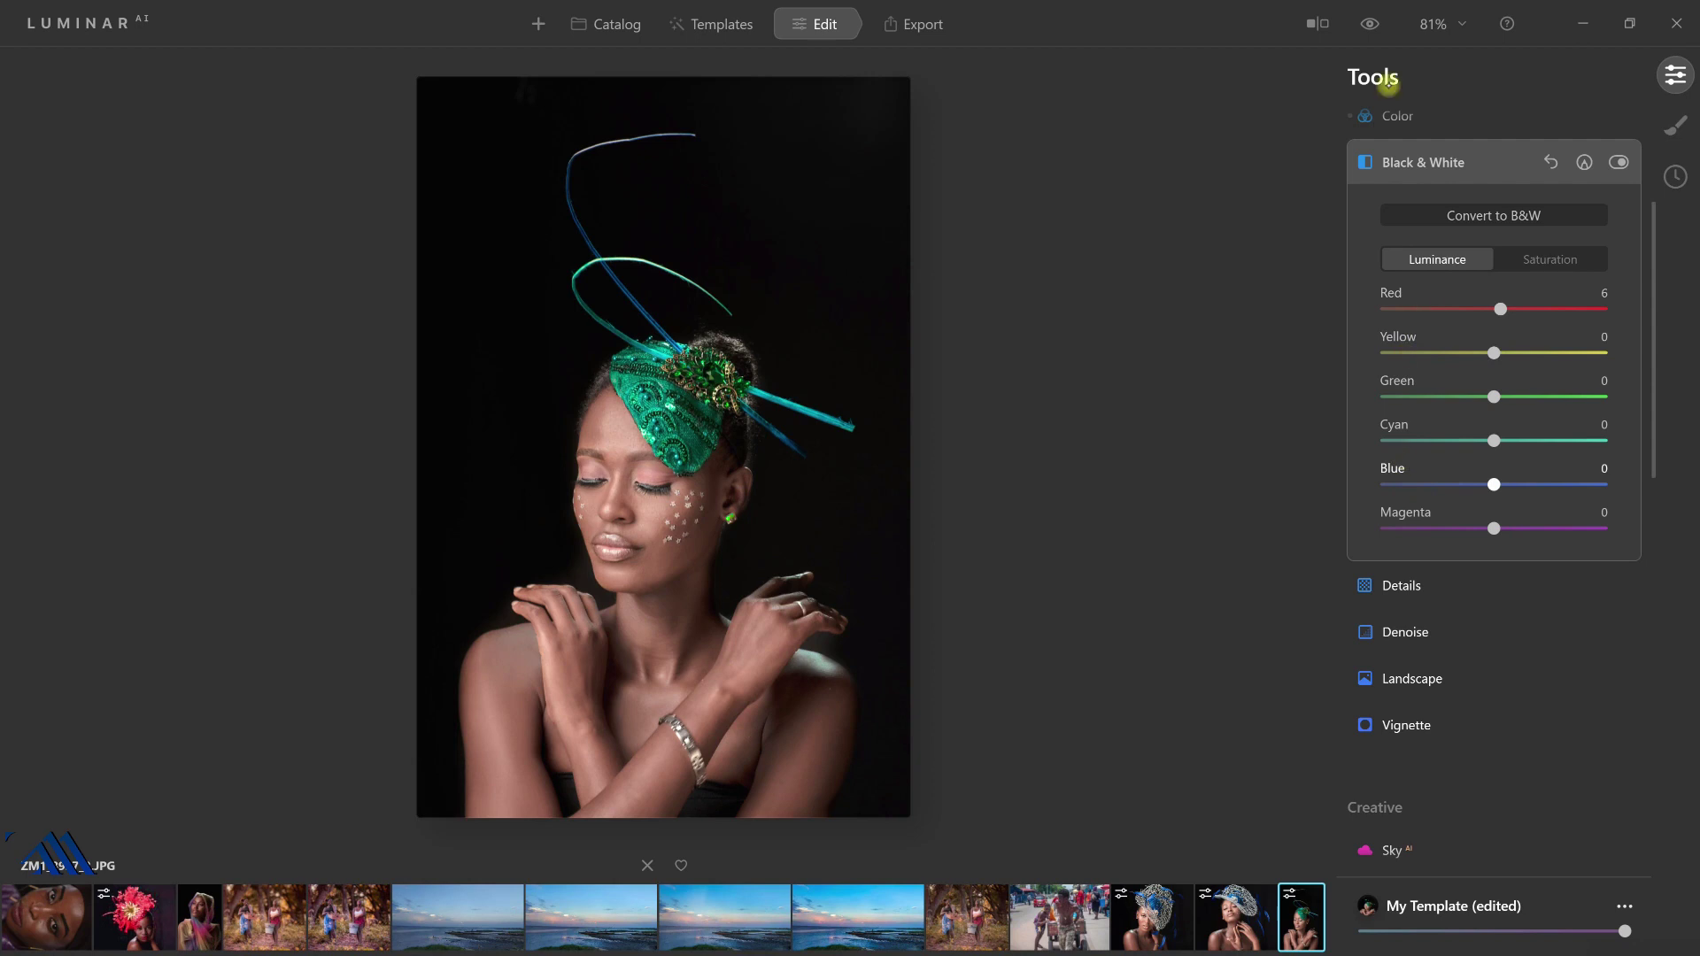
Compare the edit against the original by sliding the before/after divider.
{"action": "left_click", "coordinate": [1316, 25]}
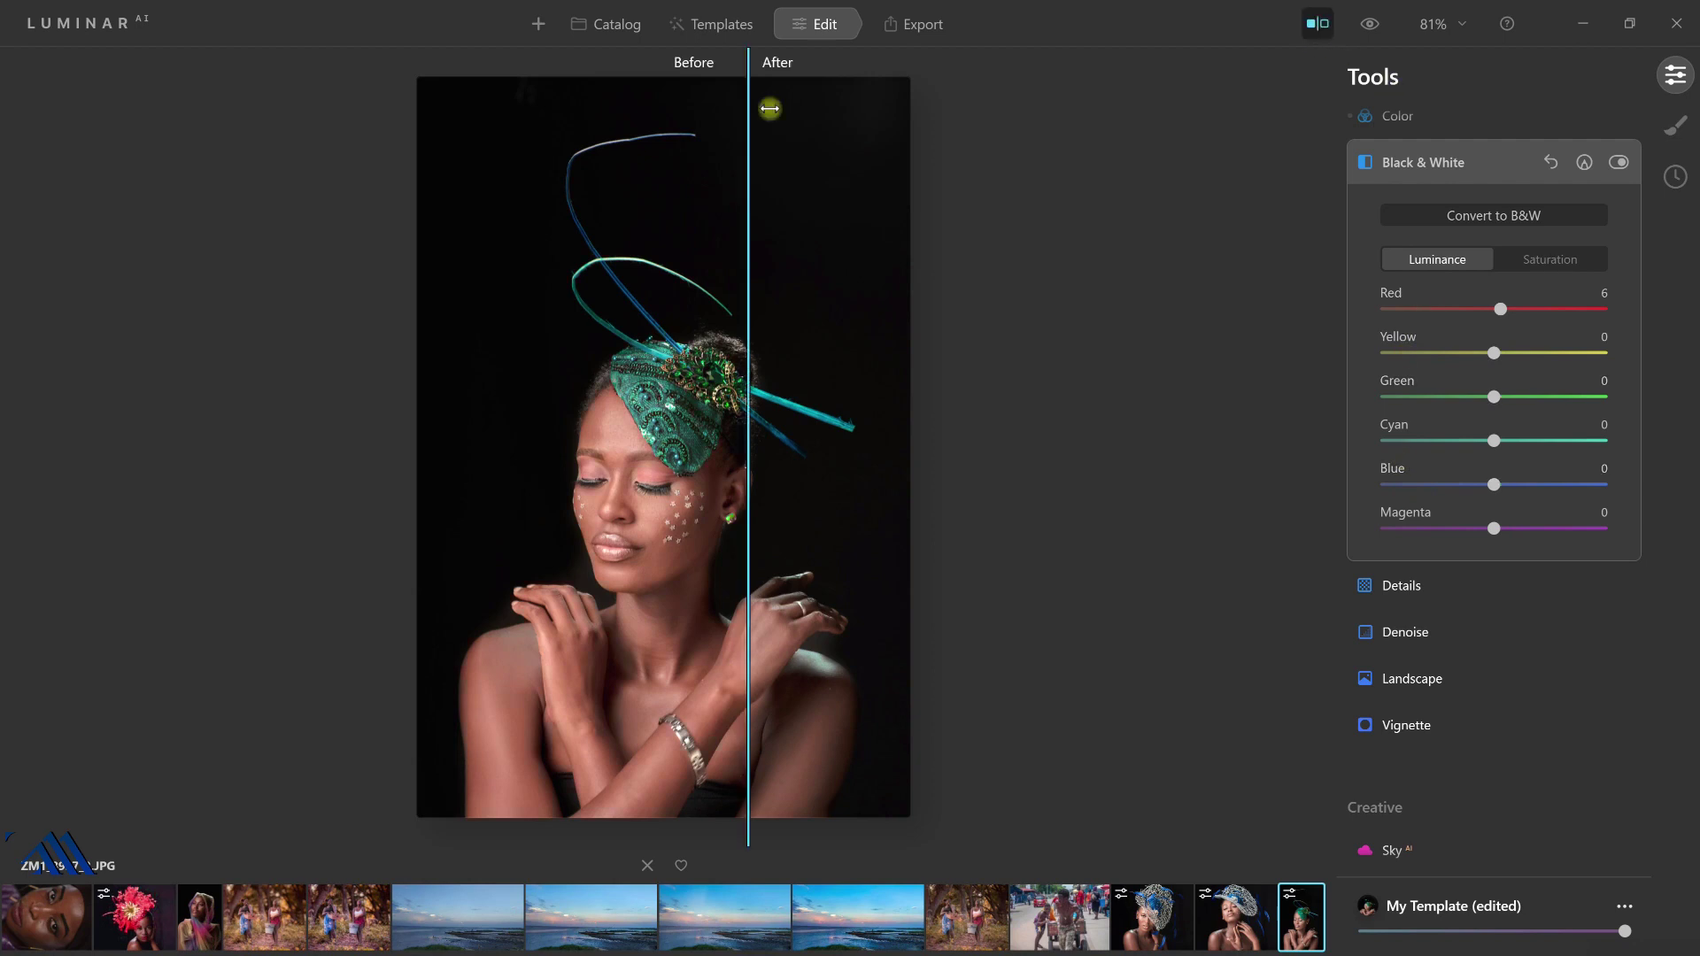
{"action": "left_click_drag", "start_coordinate": [770, 108], "coordinate": [835, 103]}
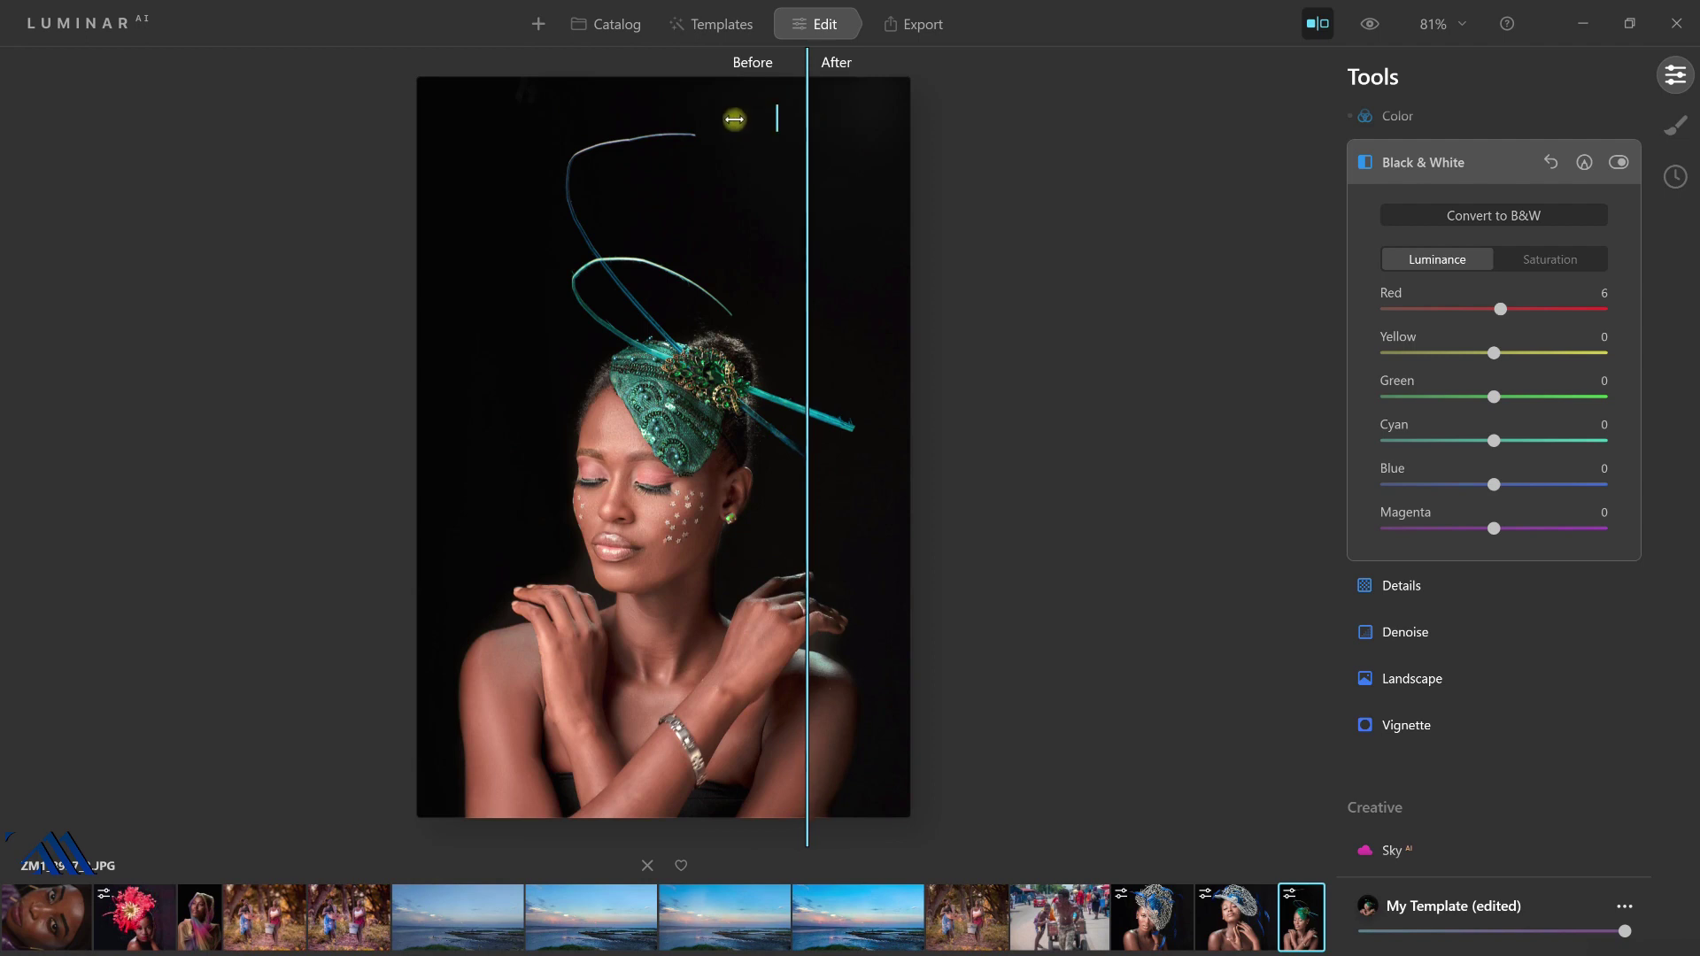
{"action": "mouse_move", "coordinate": [735, 119]}
{"action": "left_mouse_down"}
{"action": "mouse_move", "coordinate": [561, 150]}
{"action": "mouse_move", "coordinate": [614, 155]}
{"action": "left_mouse_up"}
Turn off comparison and set Color saturation to -3 and vibrance to 33.
{"action": "left_click", "coordinate": [1317, 25]}
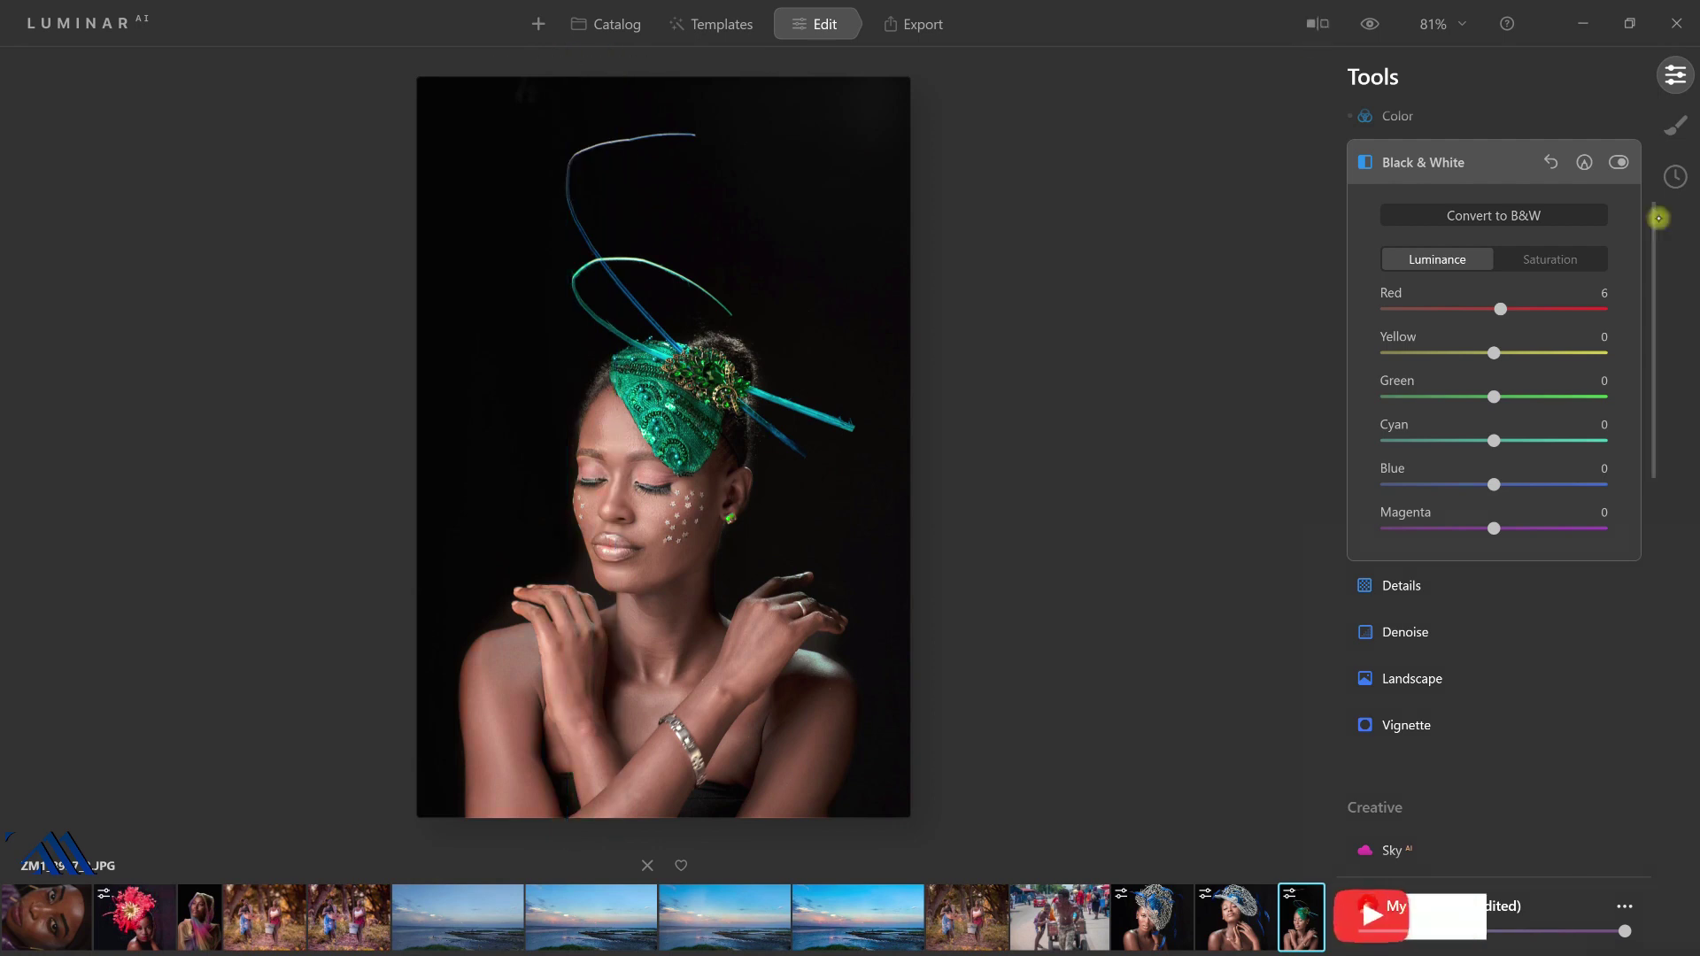
{"action": "left_click_drag", "start_coordinate": [1655, 216], "coordinate": [1653, 150]}
{"action": "scroll", "coordinate": [1410, 378], "scroll_direction": "up", "scroll_amount": 2}
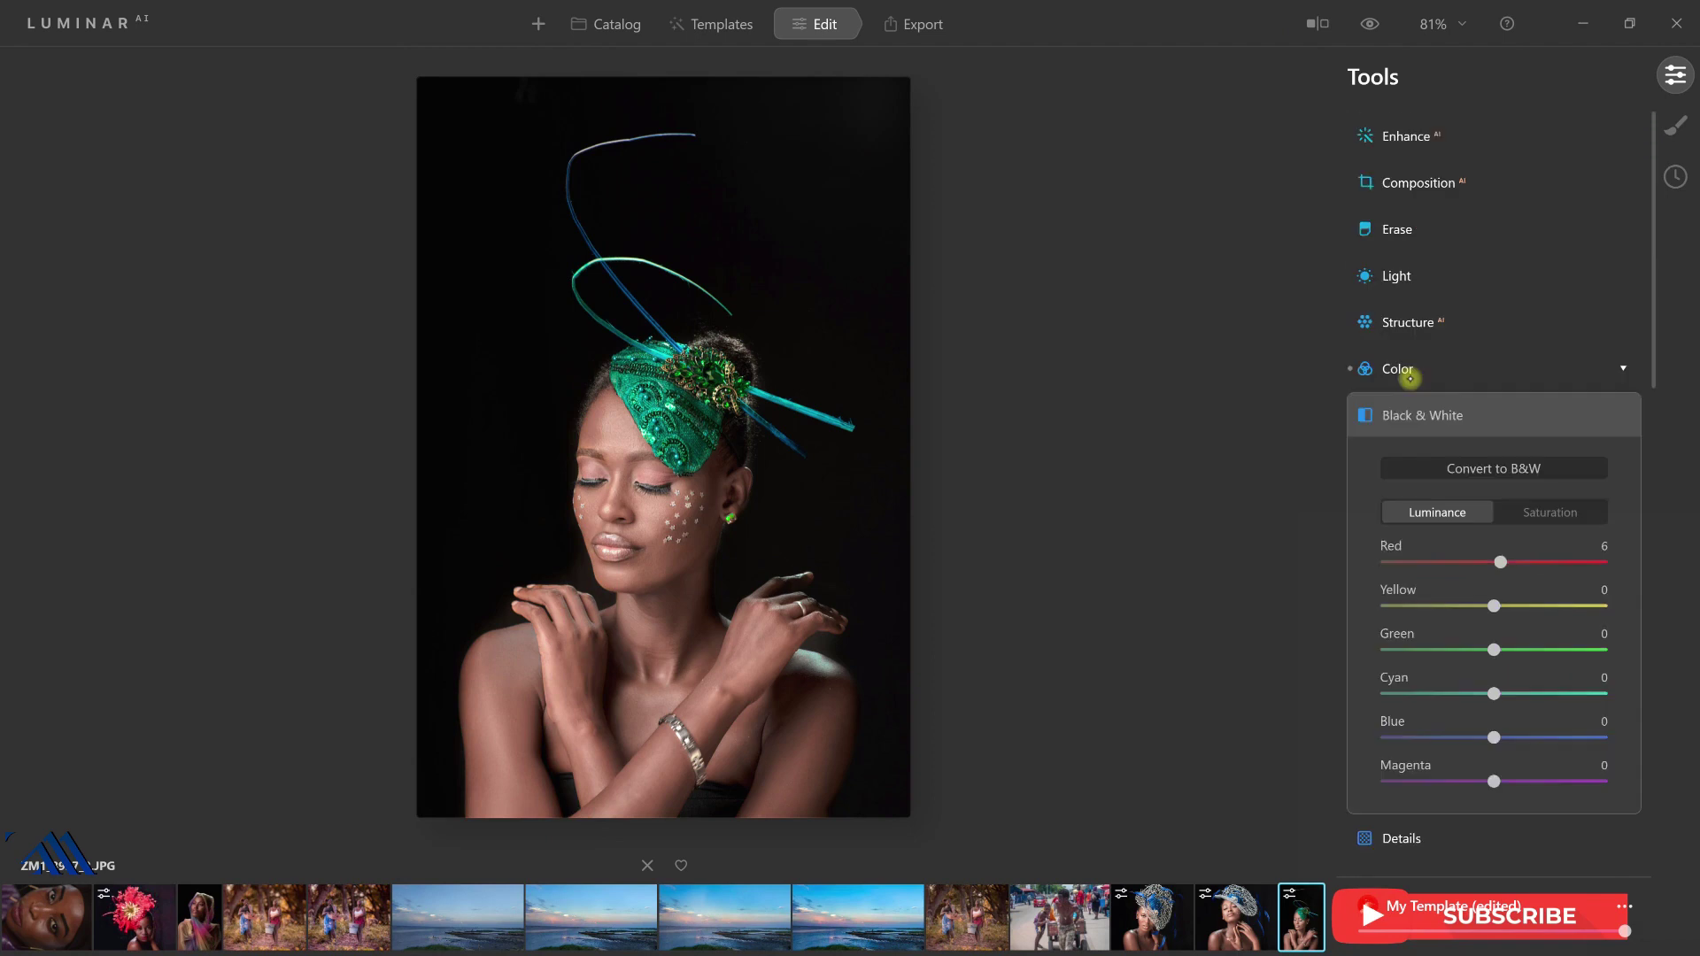
{"action": "left_click", "coordinate": [1397, 370]}
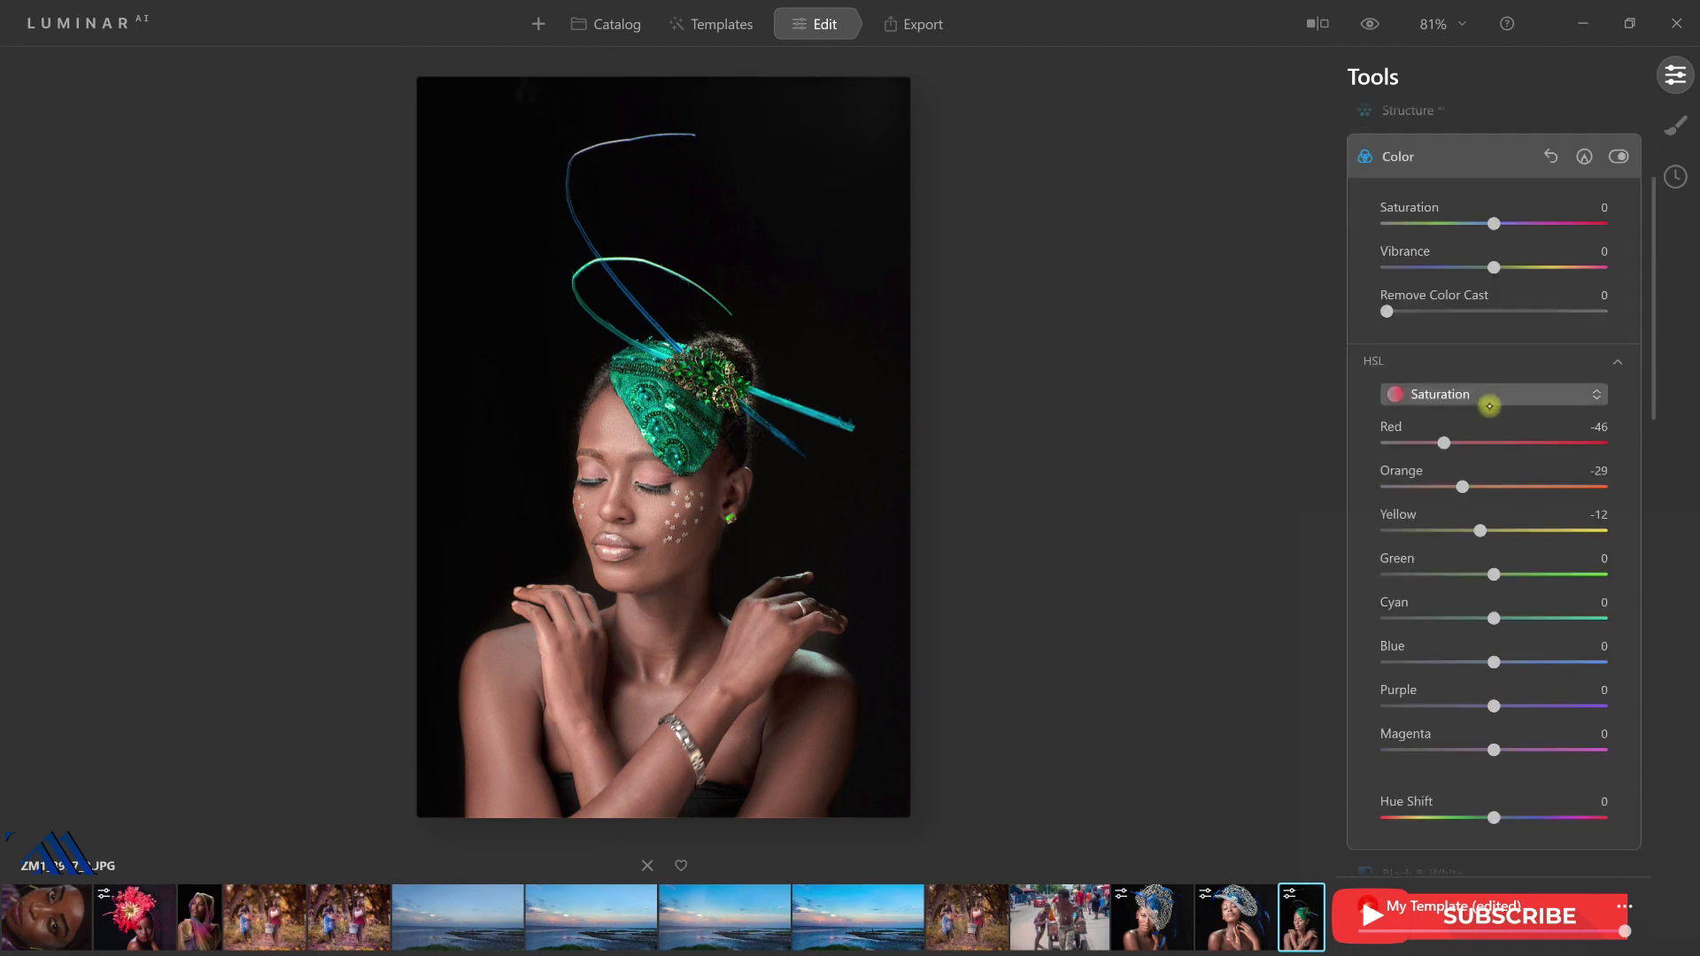
{"action": "left_click", "coordinate": [1492, 394]}
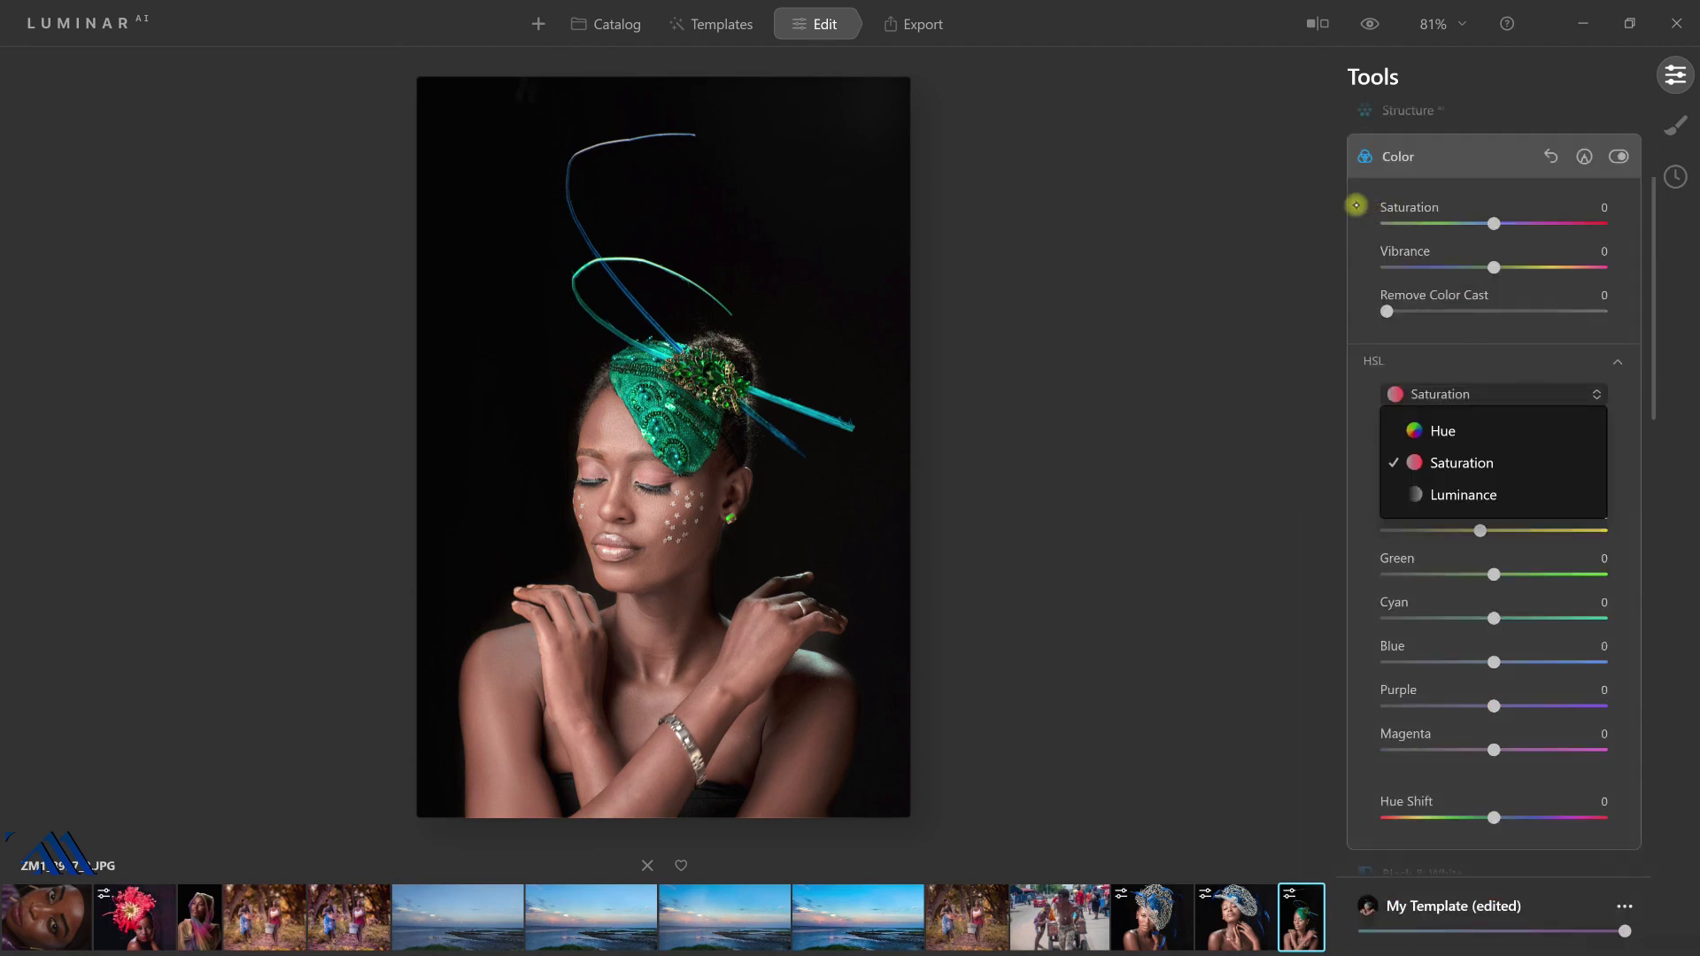
{"action": "left_click", "coordinate": [1483, 244]}
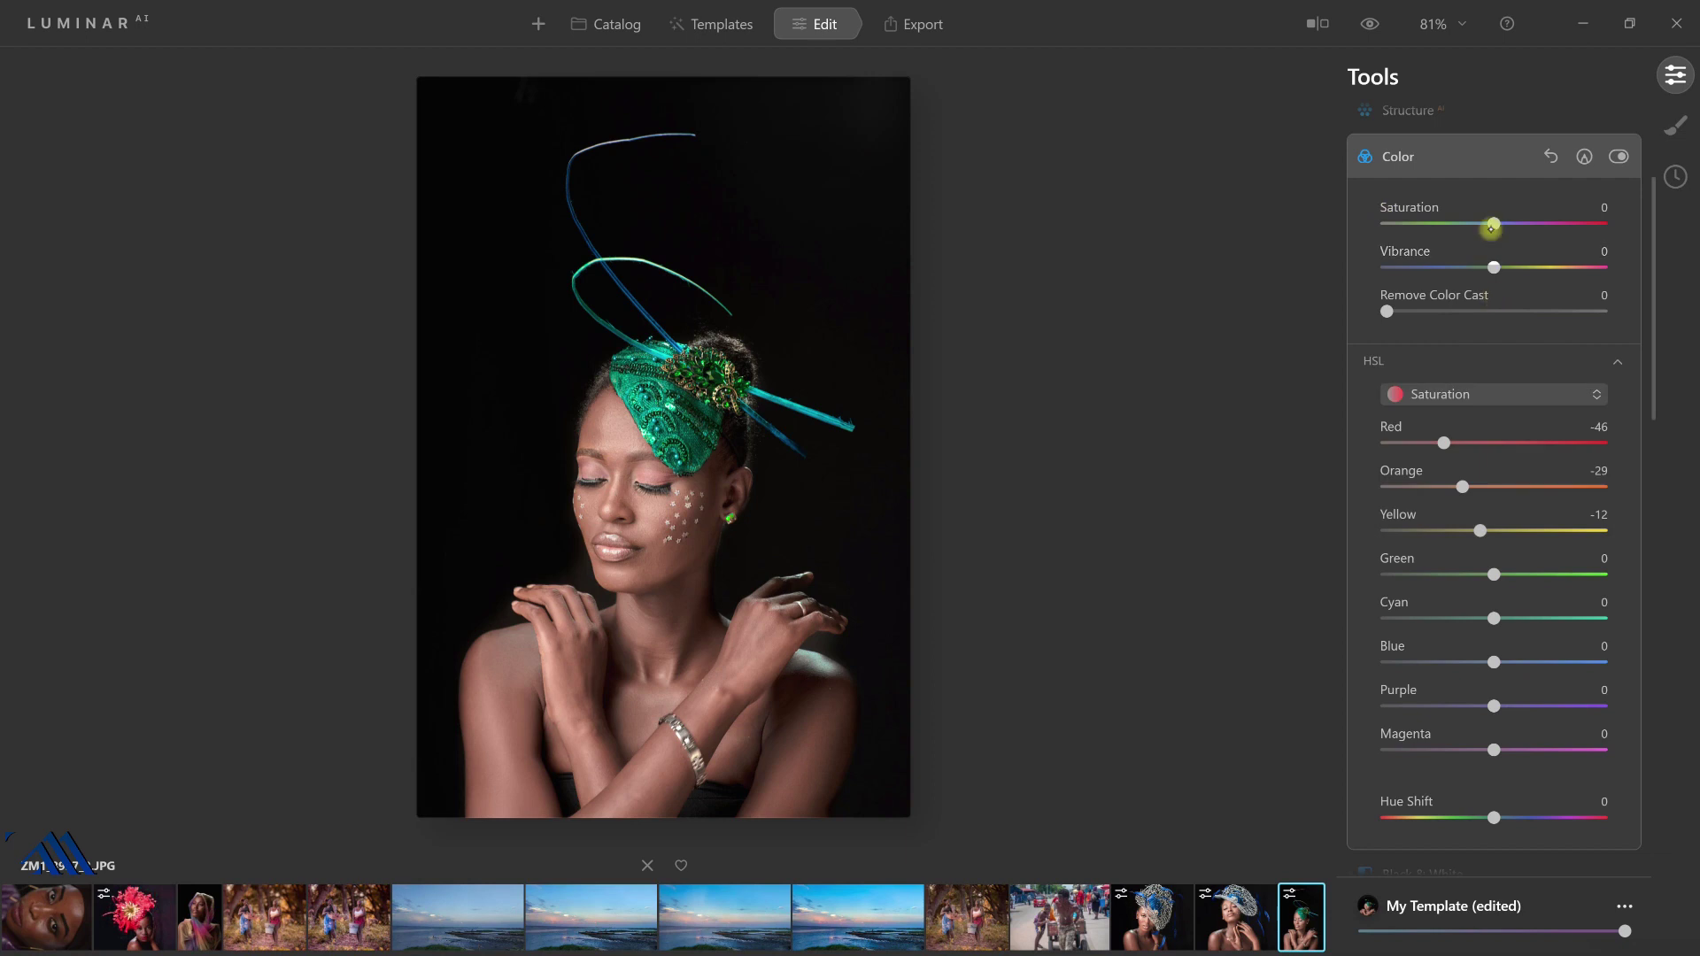
{"action": "left_click_drag", "start_coordinate": [1492, 223], "coordinate": [1480, 223]}
{"action": "mouse_move", "coordinate": [1495, 270]}
{"action": "left_mouse_down"}
{"action": "mouse_move", "coordinate": [1543, 270]}
{"action": "mouse_move", "coordinate": [1529, 270]}
{"action": "left_mouse_up"}
Show a before/after split and sweep the divider across the face.
{"action": "key", "text": "backslash"}
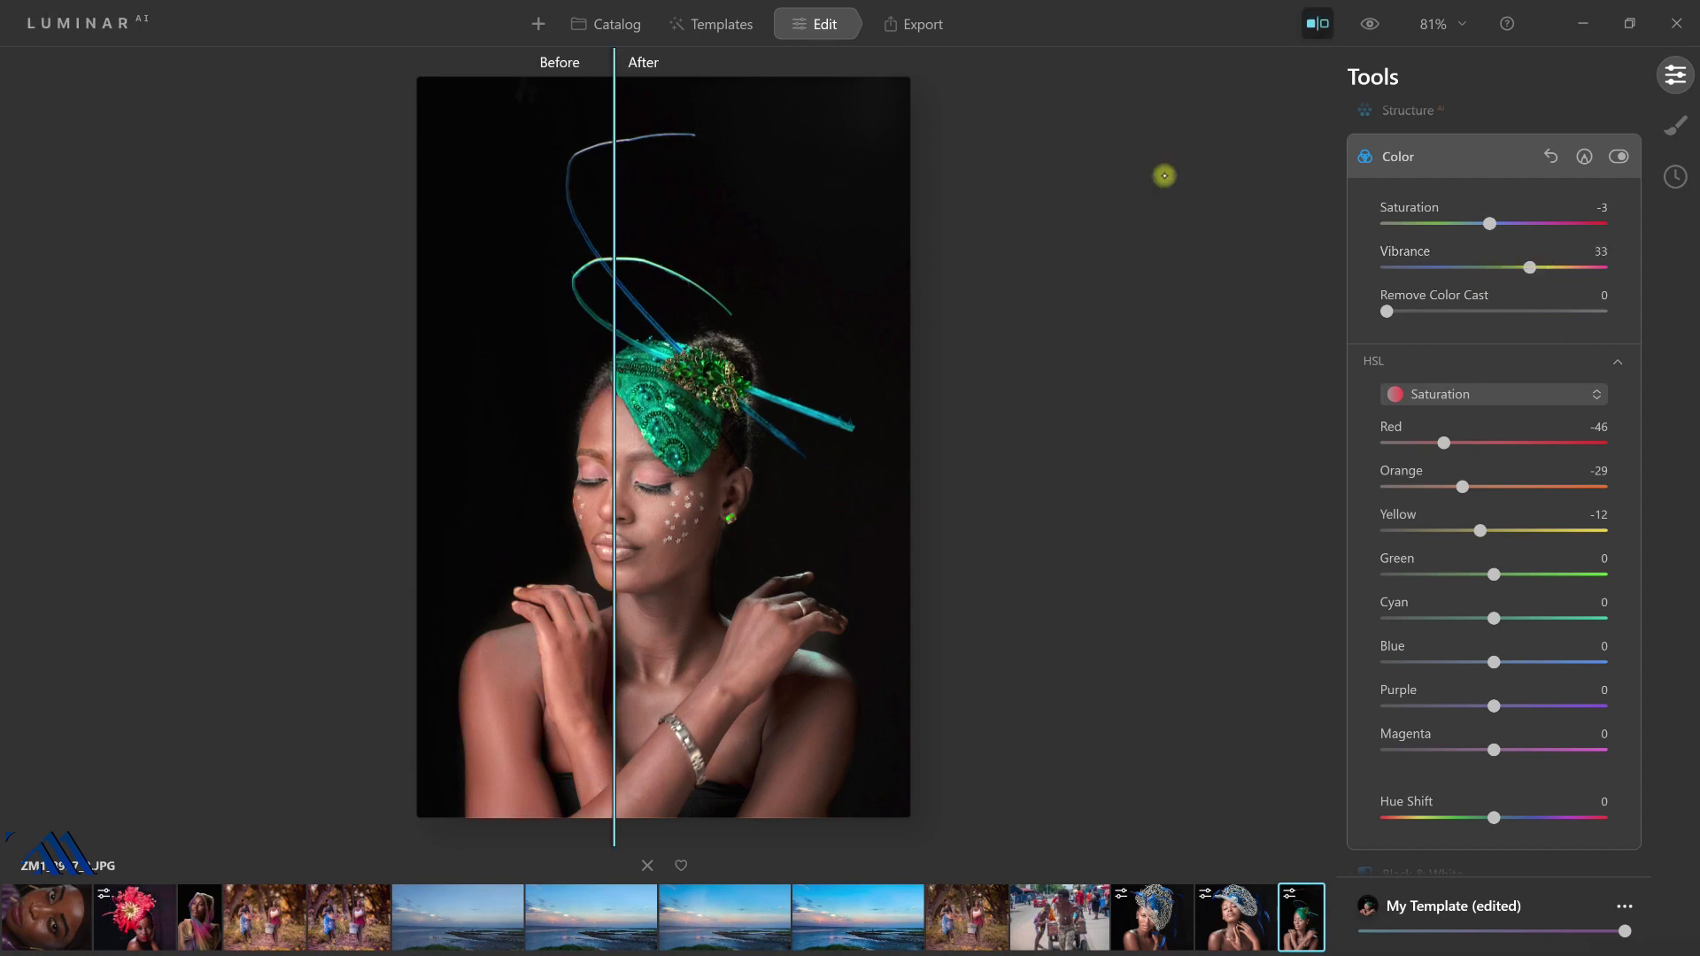
{"action": "left_click_drag", "start_coordinate": [630, 91], "coordinate": [726, 79]}
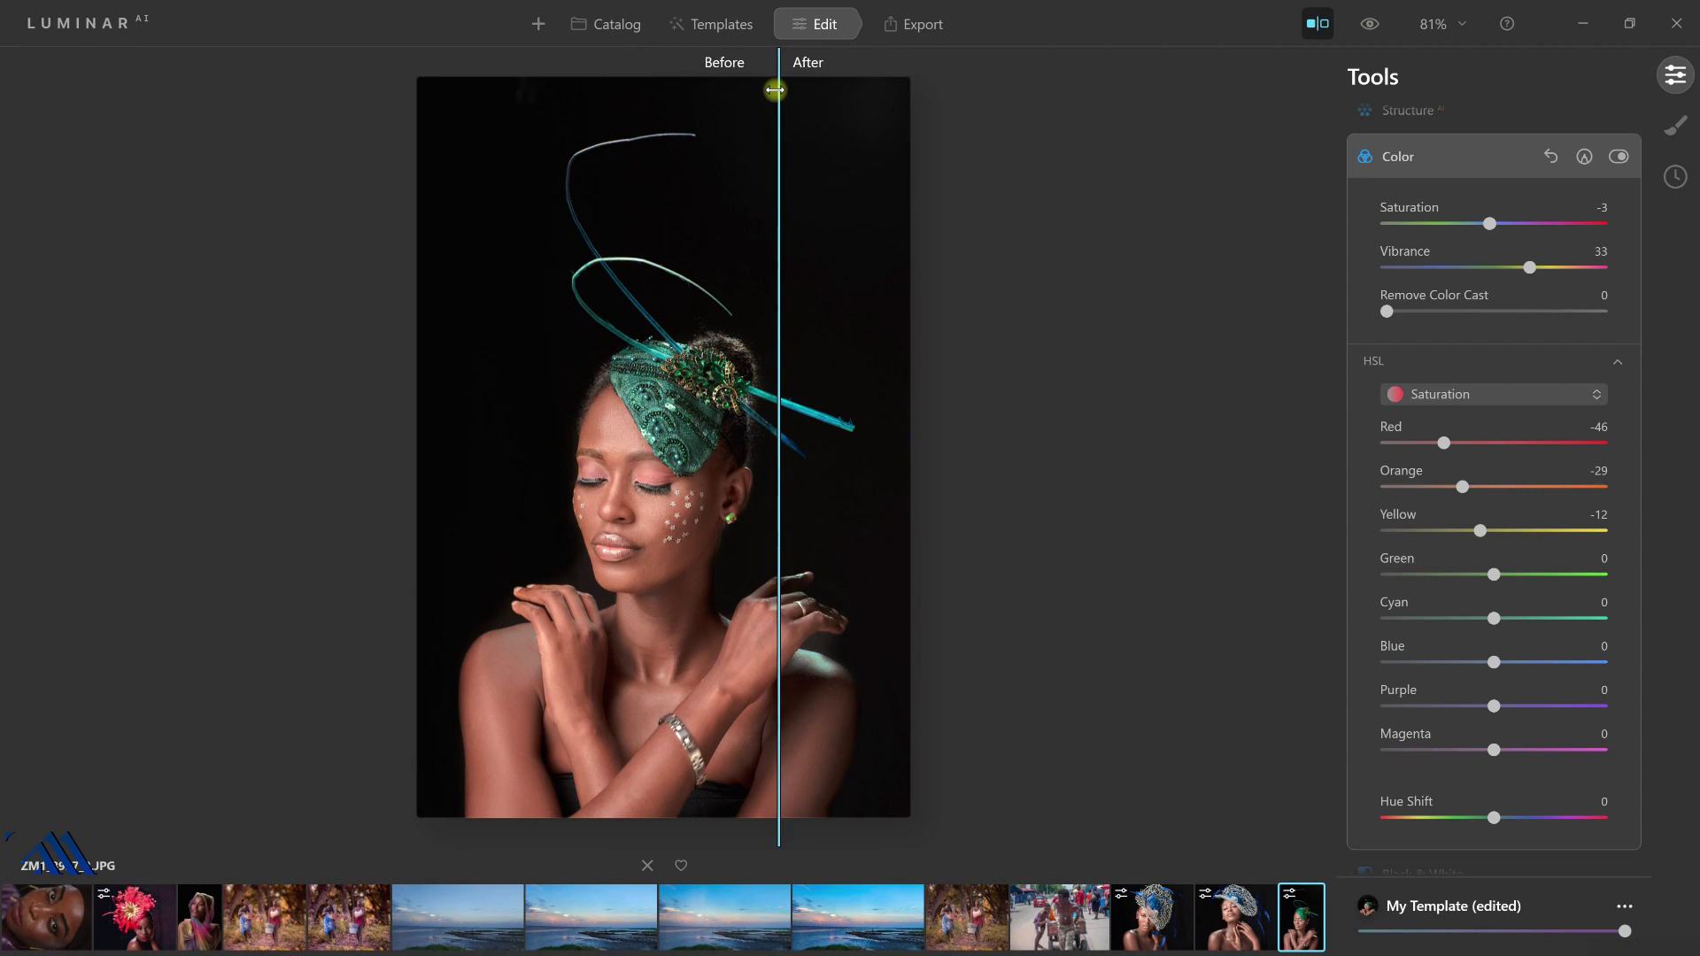
{"action": "mouse_move", "coordinate": [776, 66]}
{"action": "left_mouse_down"}
{"action": "mouse_move", "coordinate": [594, 89]}
{"action": "mouse_move", "coordinate": [618, 94]}
{"action": "left_mouse_up"}
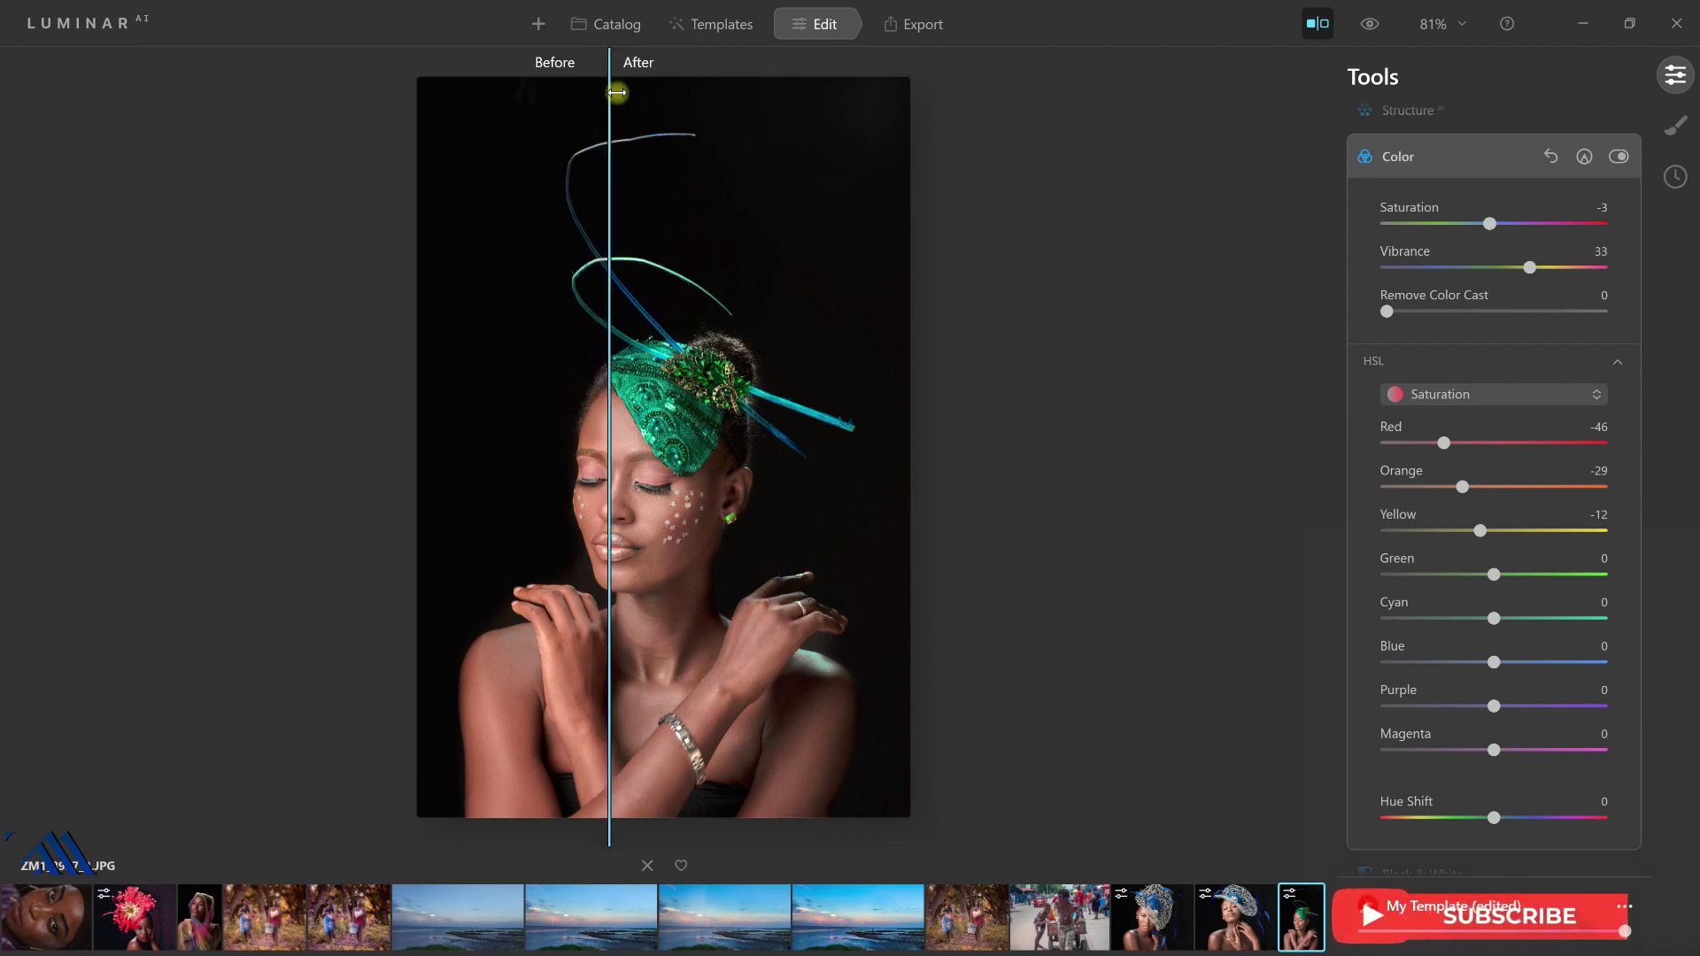